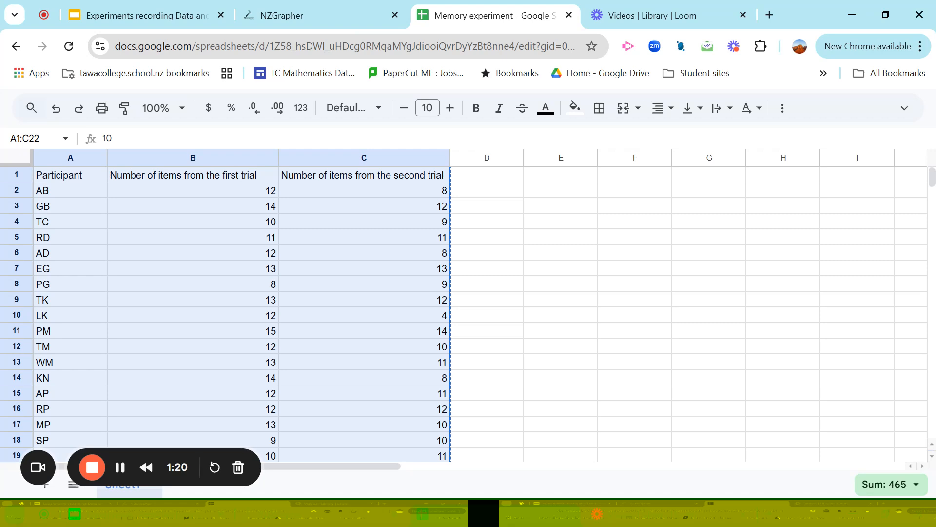
# Copy the spreadsheet range A1:C22 and paste it as an unlinked table onto slide 3 of the Google Slides presentation
pyautogui.rightClick(361, 384)
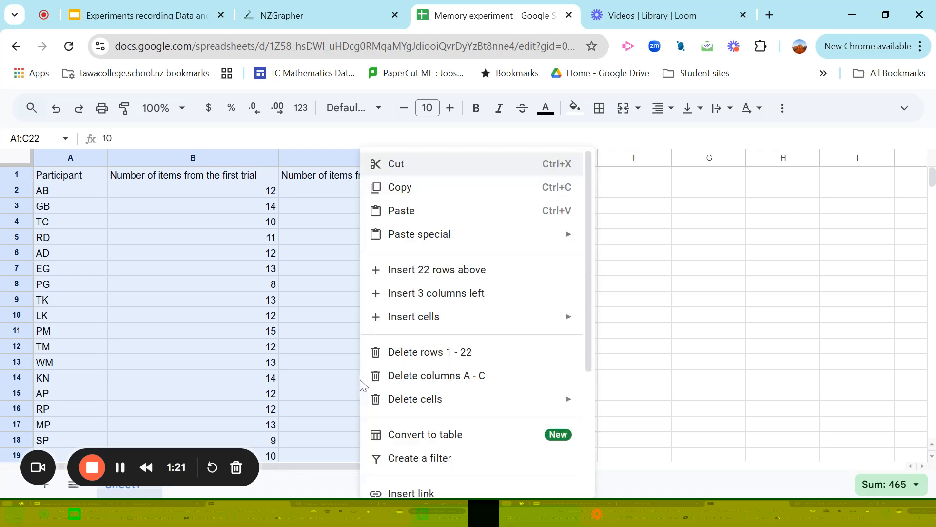
pyautogui.click(400, 187)
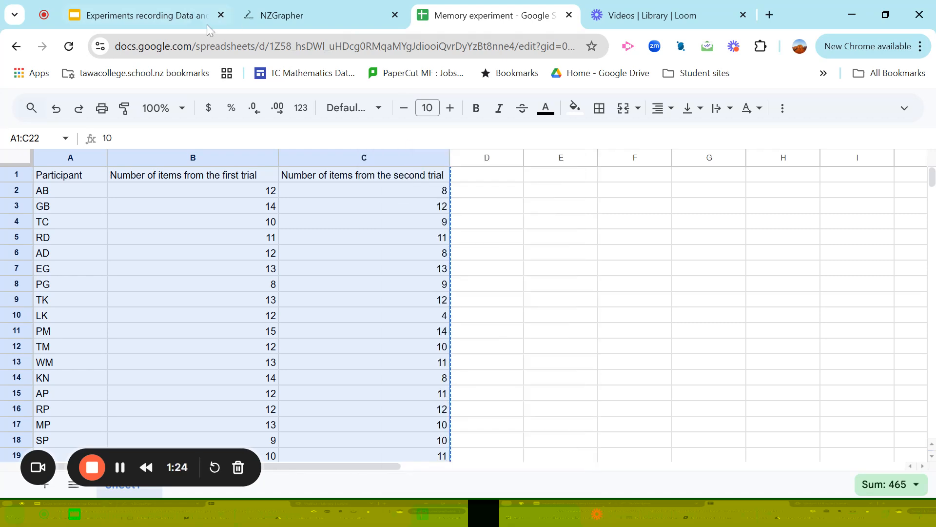
pyautogui.click(170, 17)
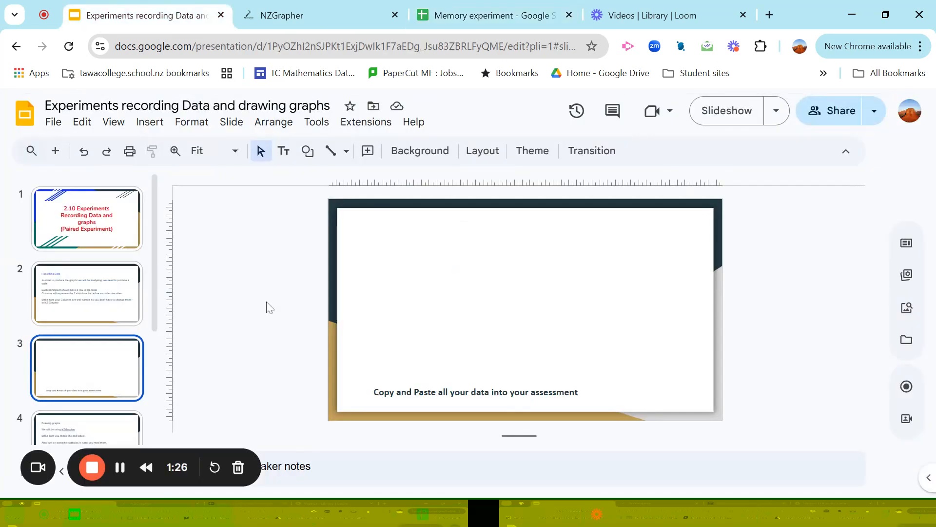
pyautogui.rightClick(447, 237)
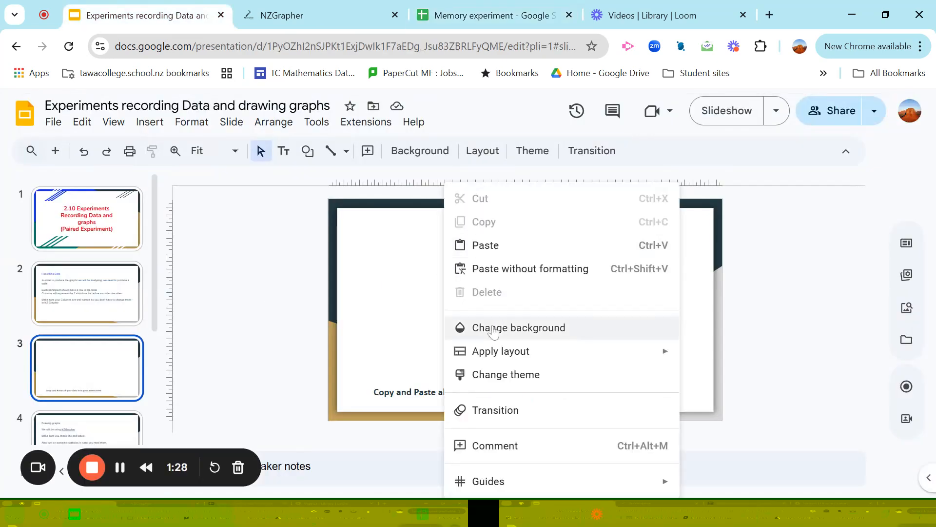
pyautogui.click(484, 246)
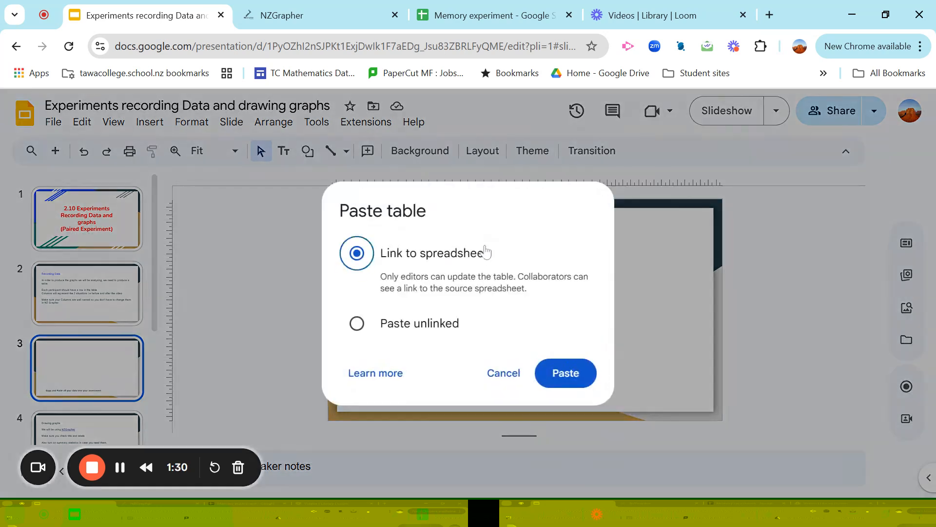
pyautogui.click(372, 334)
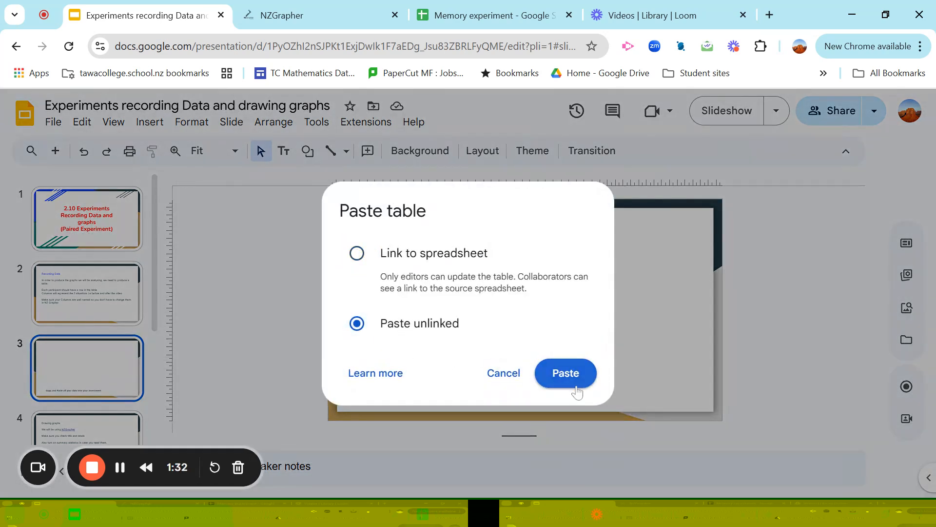
pyautogui.click(580, 378)
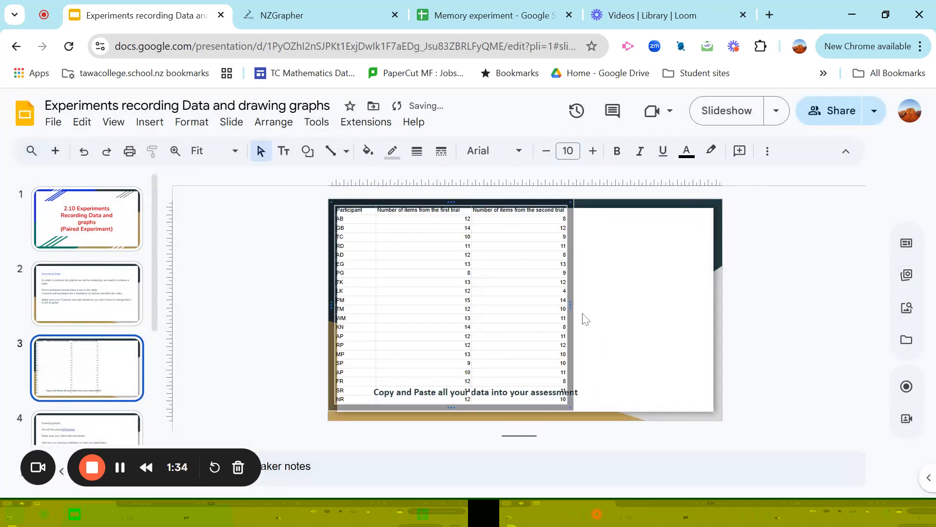
# Return to the memory experiment spreadsheet and copy the full data range A1:C30, including the headers
pyautogui.click(525, 10)
pyautogui.scroll(-6, 372, 379)
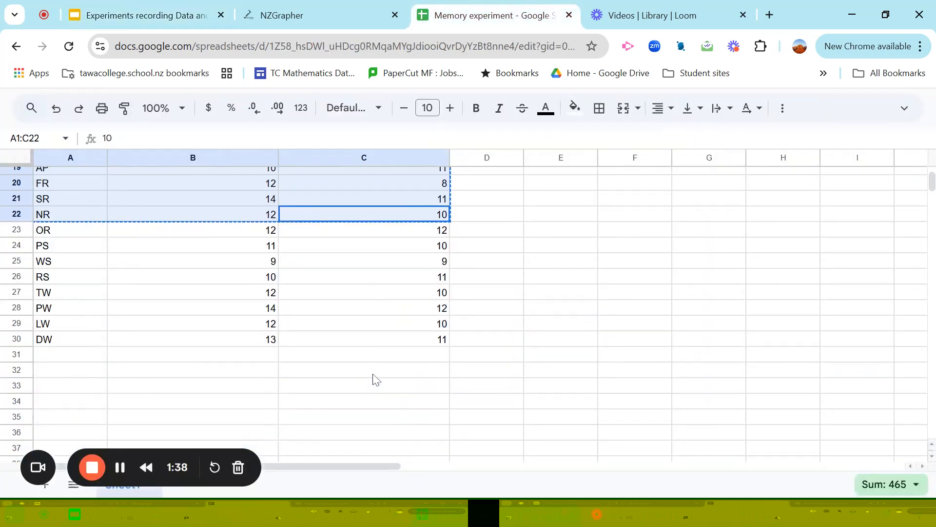
pyautogui.moveTo(412, 334); pyautogui.dragTo(42, 164)
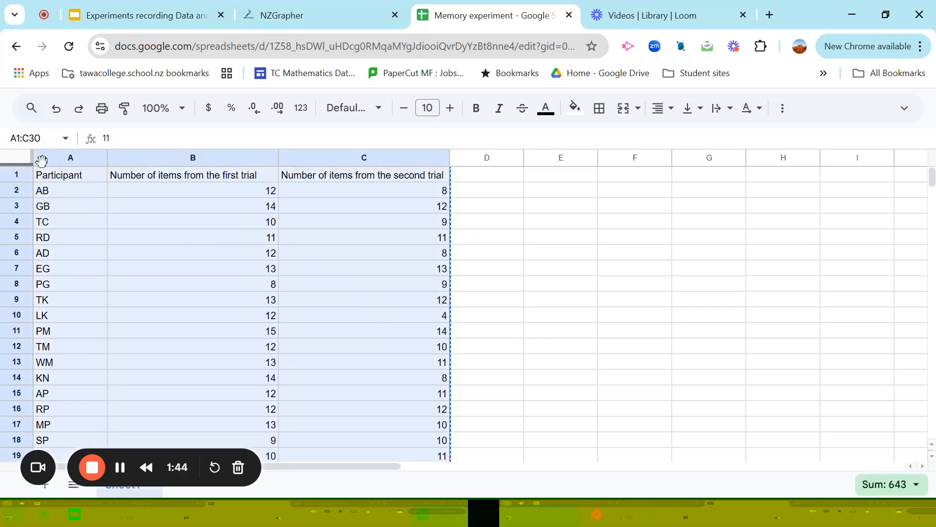
pyautogui.rightClick(136, 244)
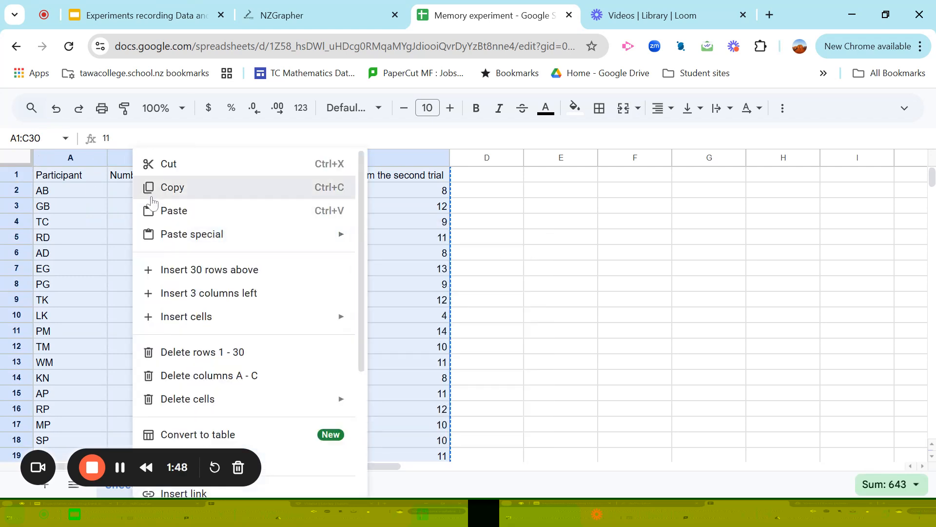
pyautogui.click(152, 190)
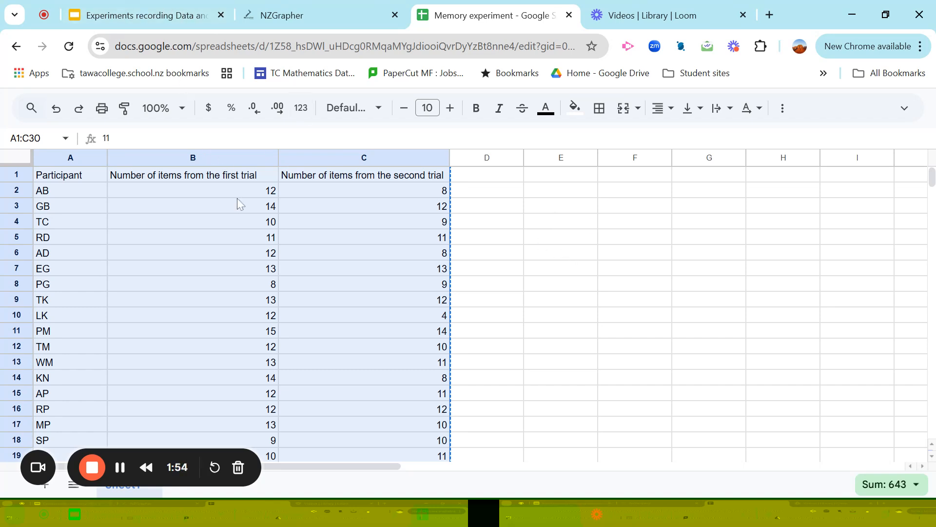
# Switch to NZGrapher, start using it, import the copied data from the clipboard and check the rows down to the last participant
pyautogui.click(296, 11)
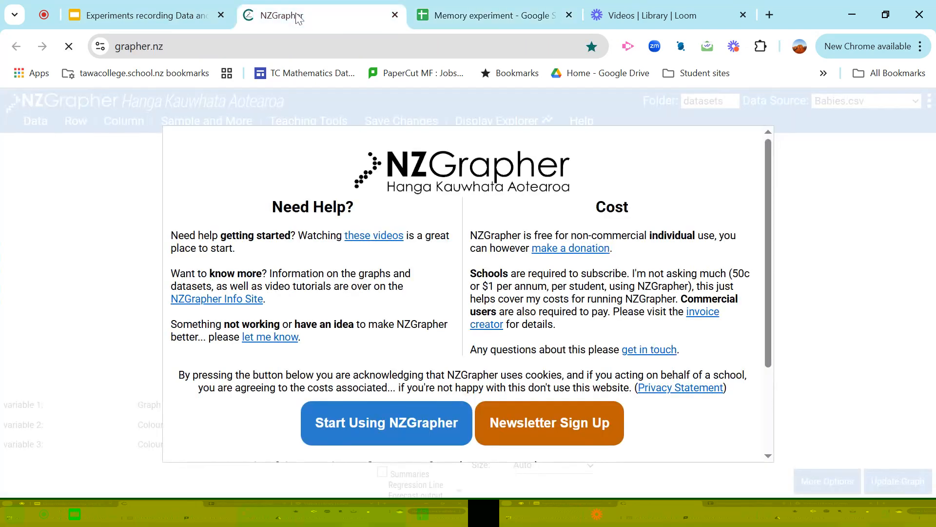
pyautogui.click(427, 421)
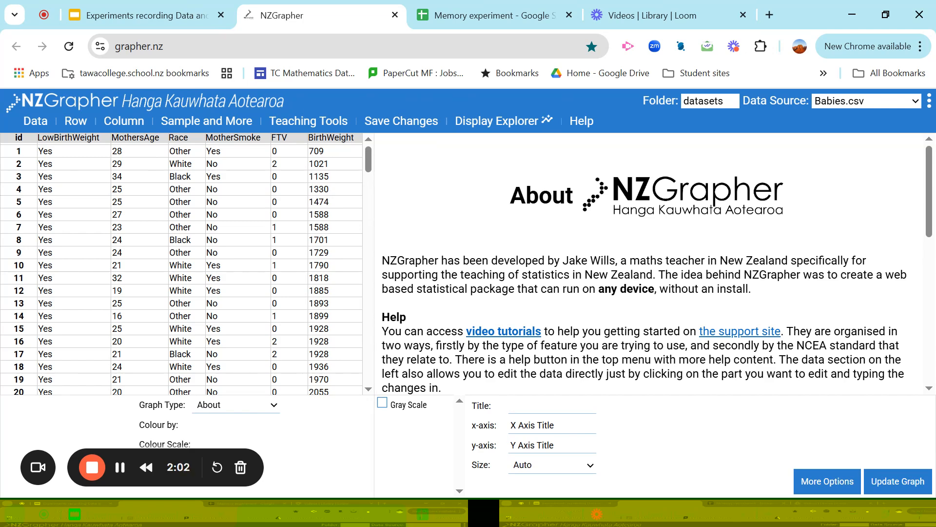
pyautogui.click(36, 125)
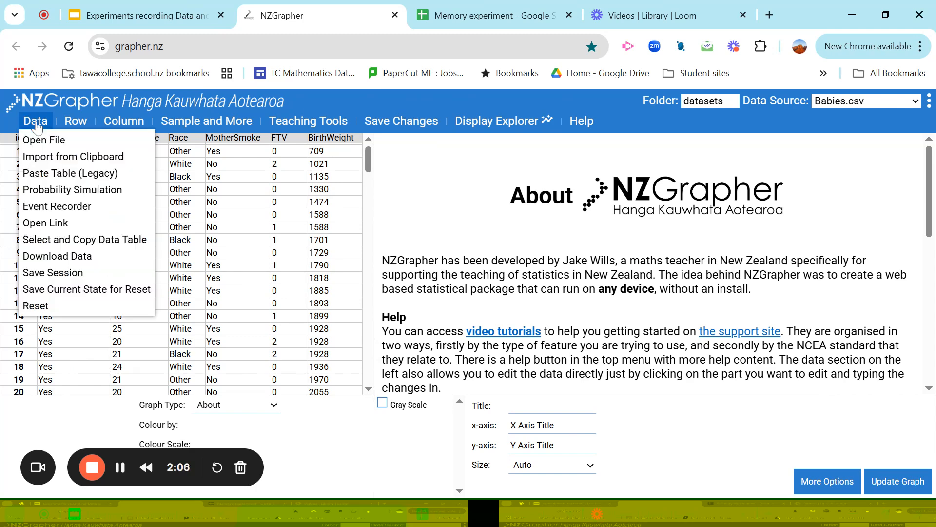
pyautogui.click(50, 157)
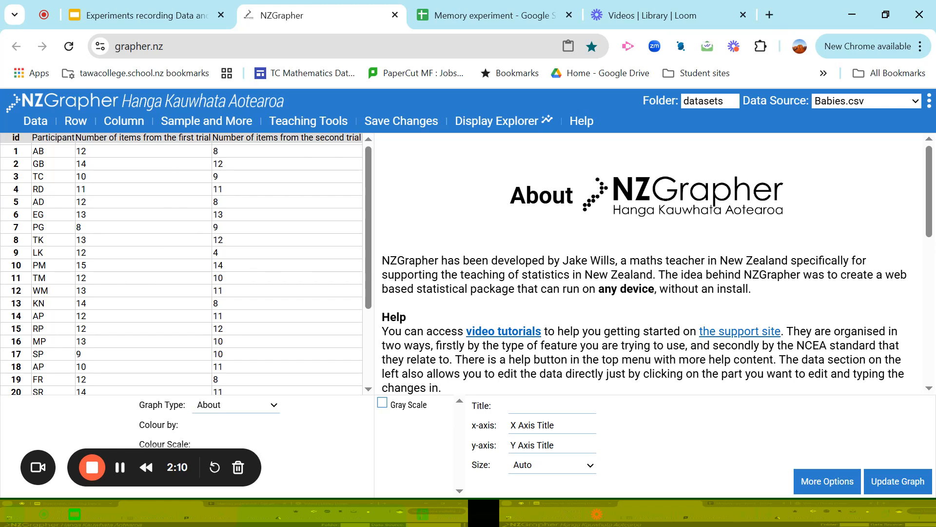
pyautogui.scroll(-2, 182, 263)
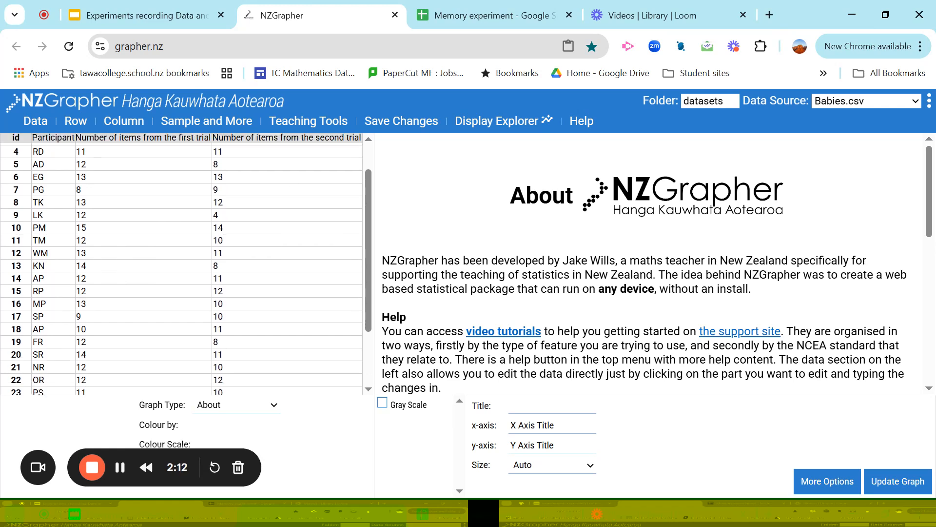
pyautogui.scroll(-1, 182, 264)
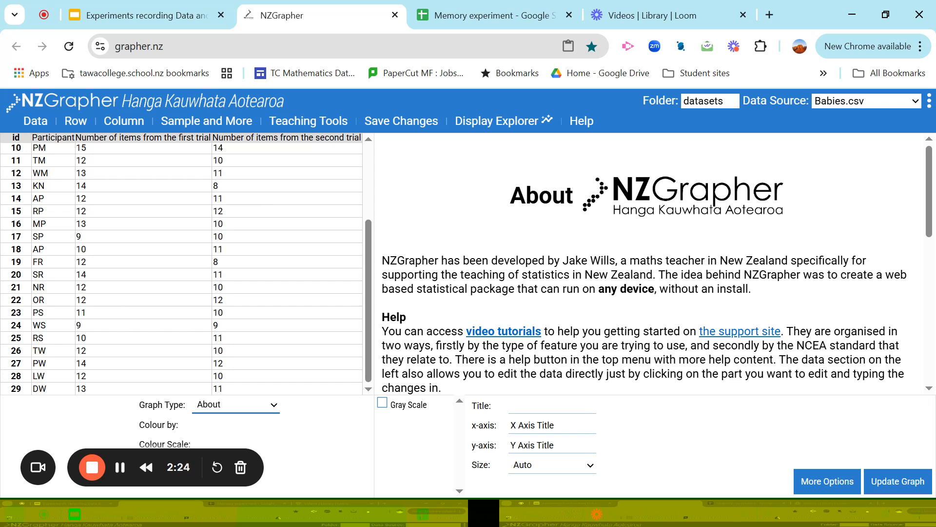
# Create a Paired Experiment graph with first-trial items as Numerical 1 and second-trial items as Numerical 2, adding a high box plot
pyautogui.click(236, 405)
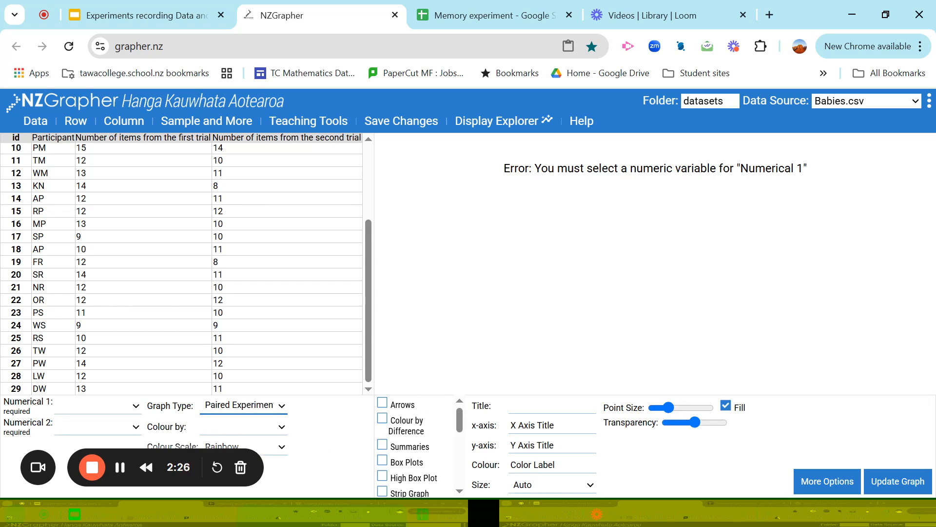
pyautogui.click(136, 408)
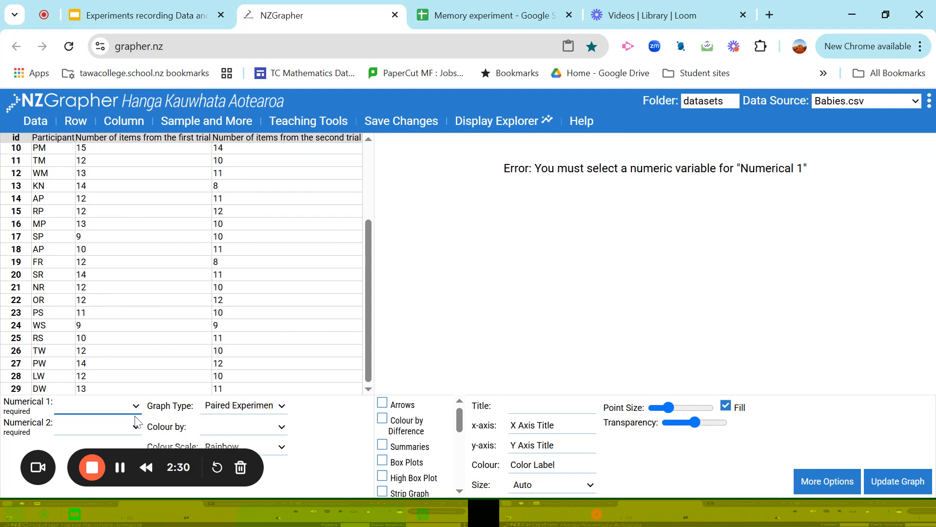
pyautogui.click(138, 448)
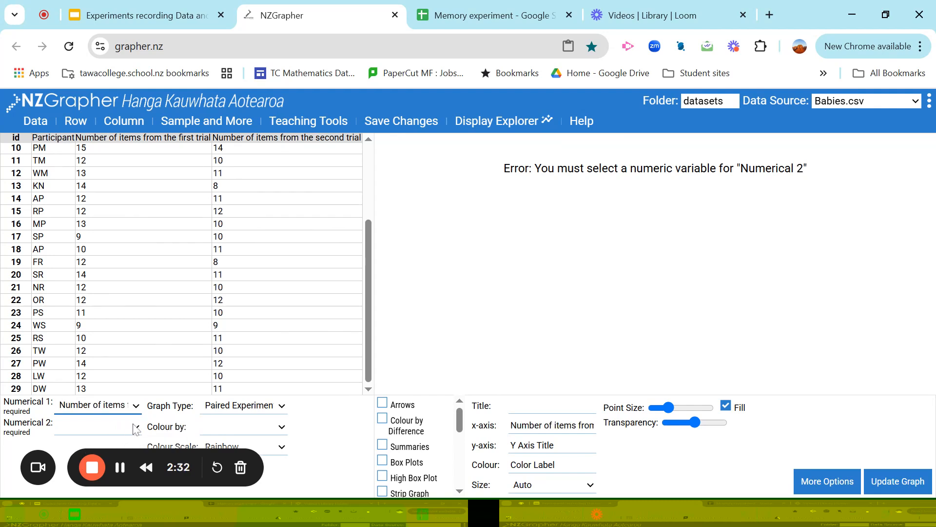
pyautogui.click(134, 427)
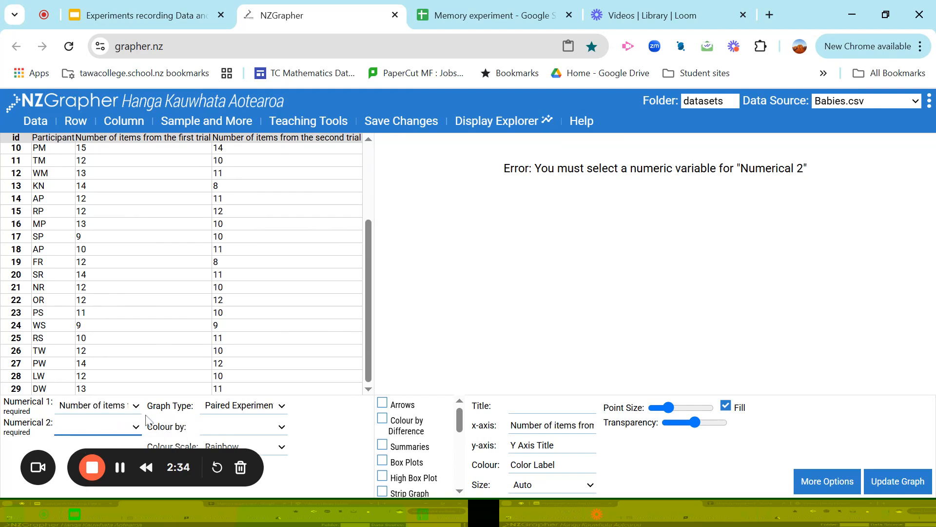
pyautogui.click(147, 414)
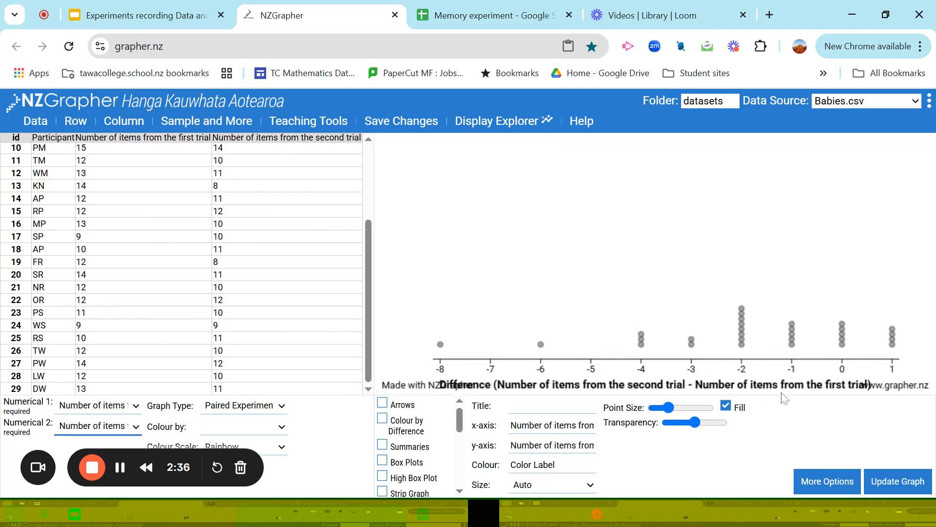
pyautogui.click(384, 476)
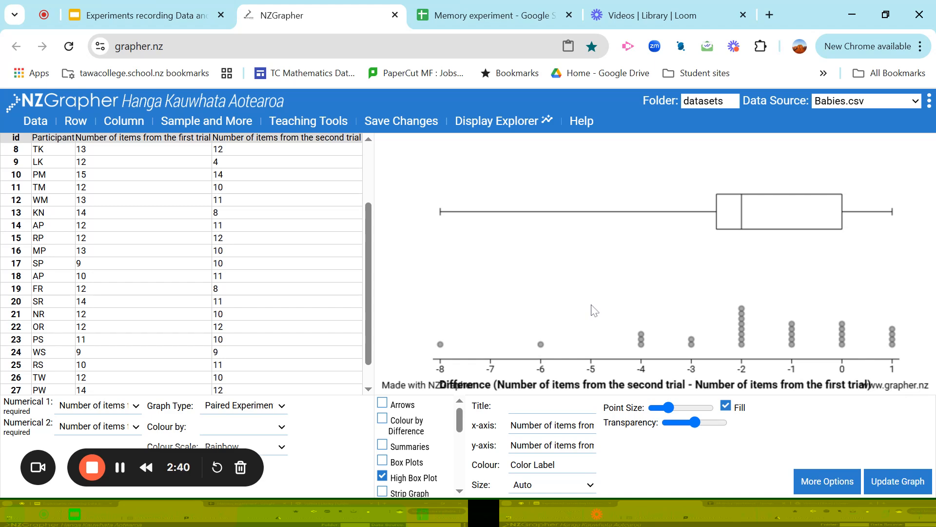
# Enter the graph title "Difference in memory after a 10 minute break"
pyautogui.click(551, 405)
pyautogui.write('Diifernece i')
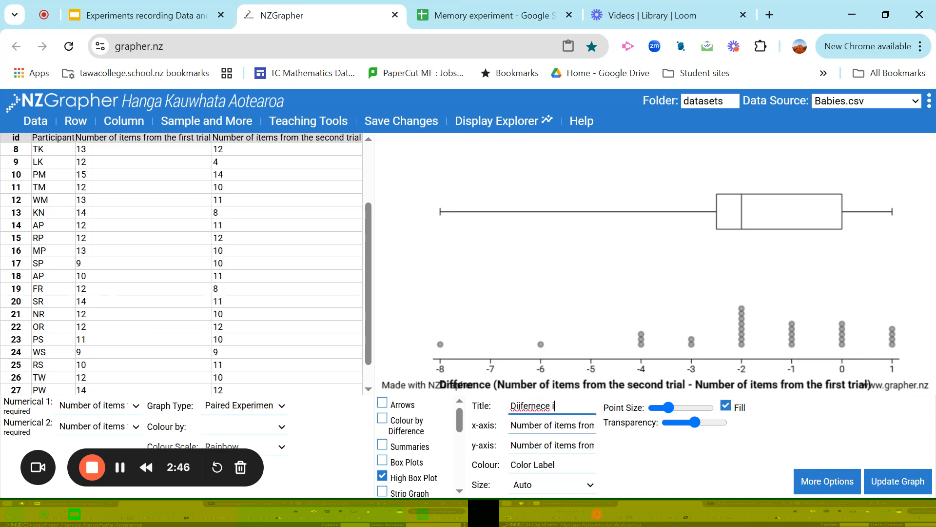
pyautogui.write('n memory after')
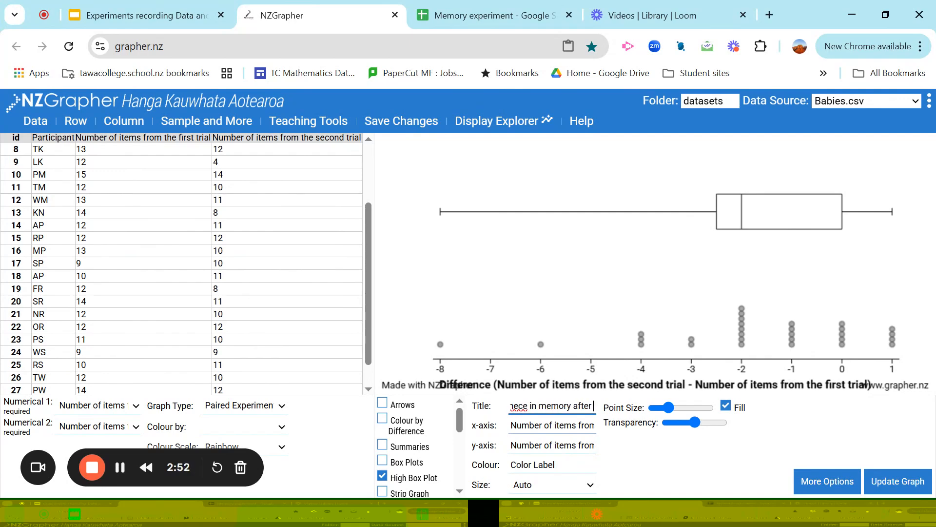
pyautogui.write(' a')
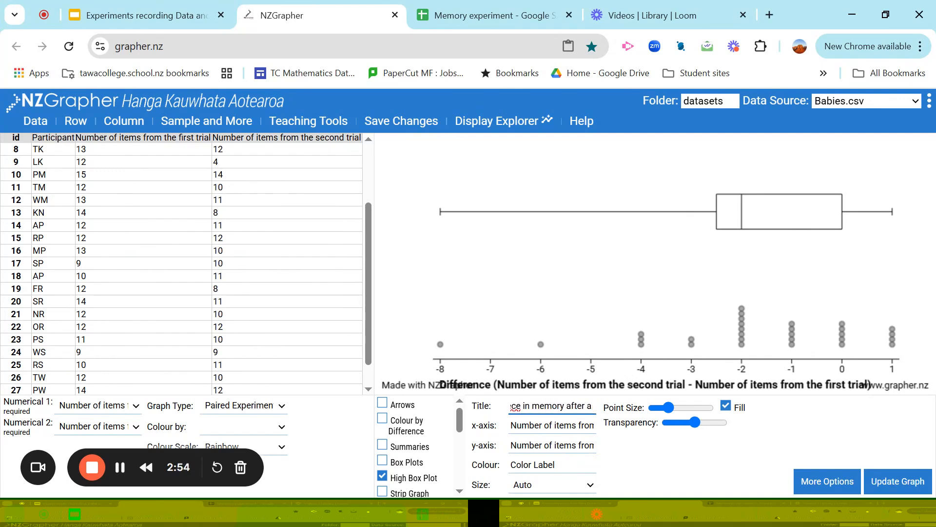
pyautogui.write(' 10 minute')
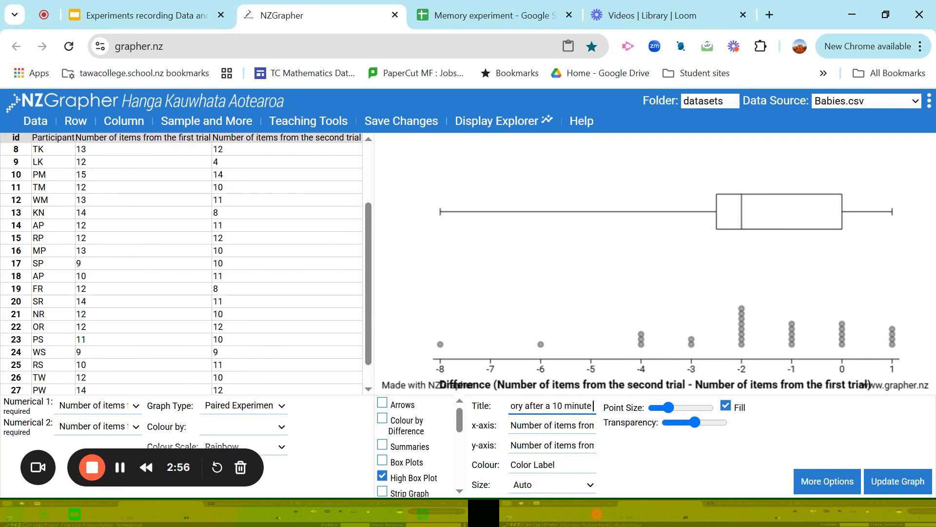
pyautogui.write(' break')
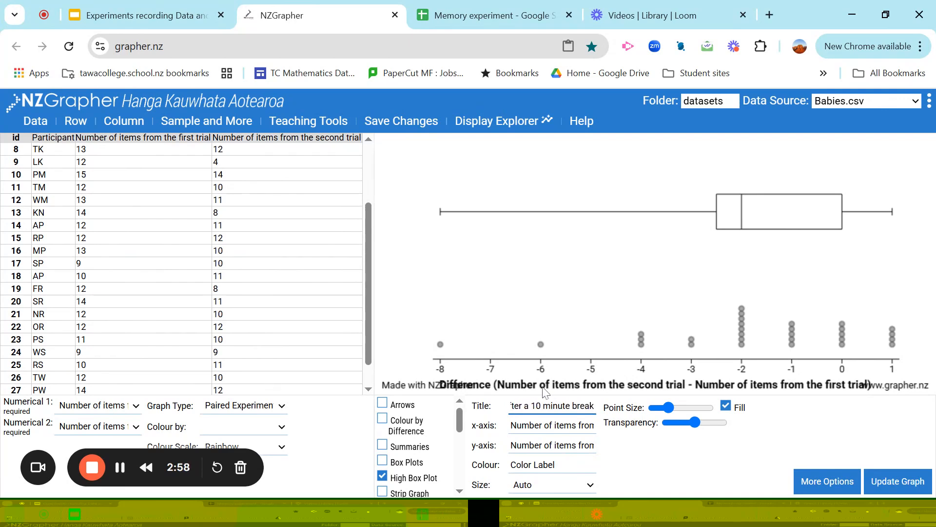
# Correct the spelling of "Difference" in the graph title and update the graph
pyautogui.press('Home')
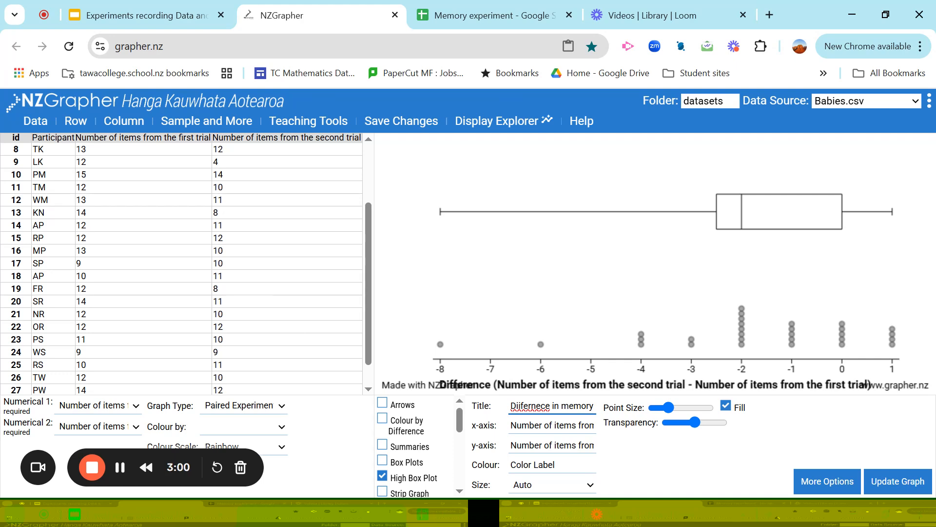
pyautogui.press('BackSpace')
pyautogui.write('f')
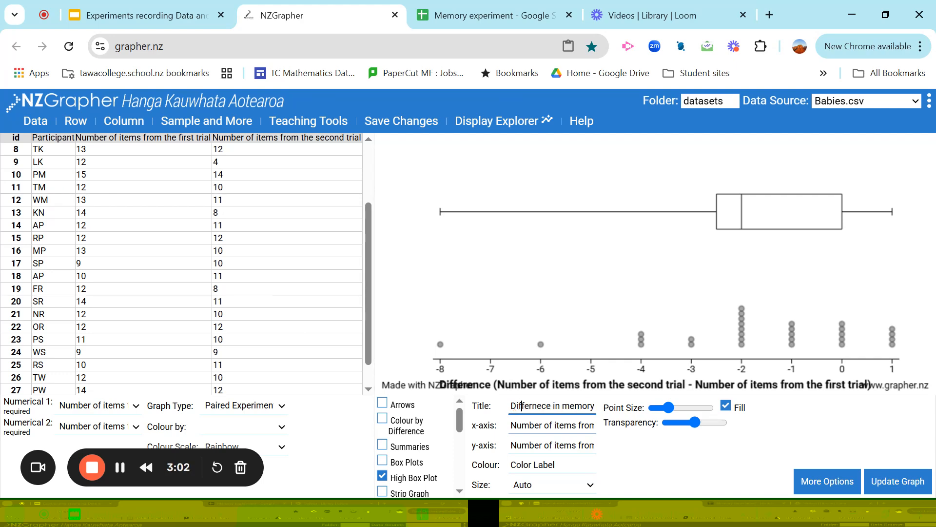
pyautogui.click(537, 405)
pyautogui.press('BackSpace')
pyautogui.write('n')
pyautogui.click(887, 483)
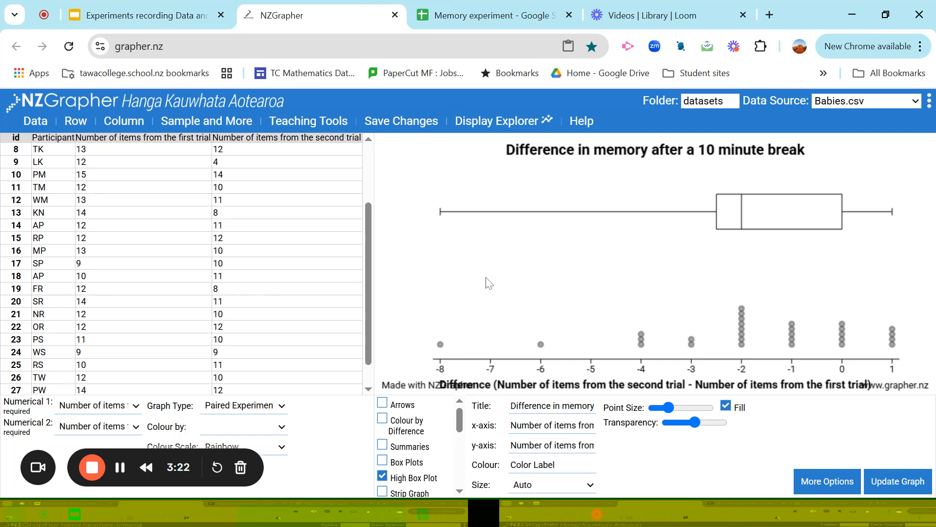
# Show the summary statistics on the graph and colour the points by difference
pyautogui.click(383, 445)
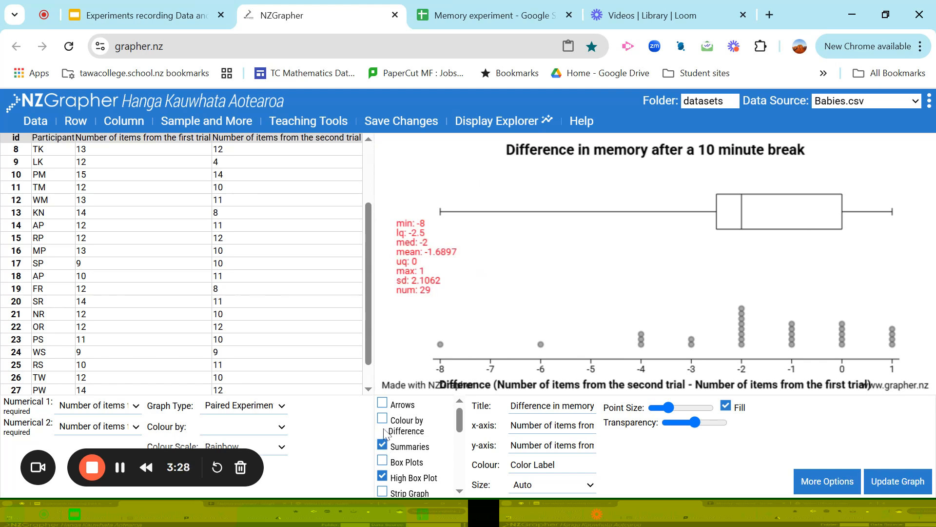
pyautogui.click(387, 426)
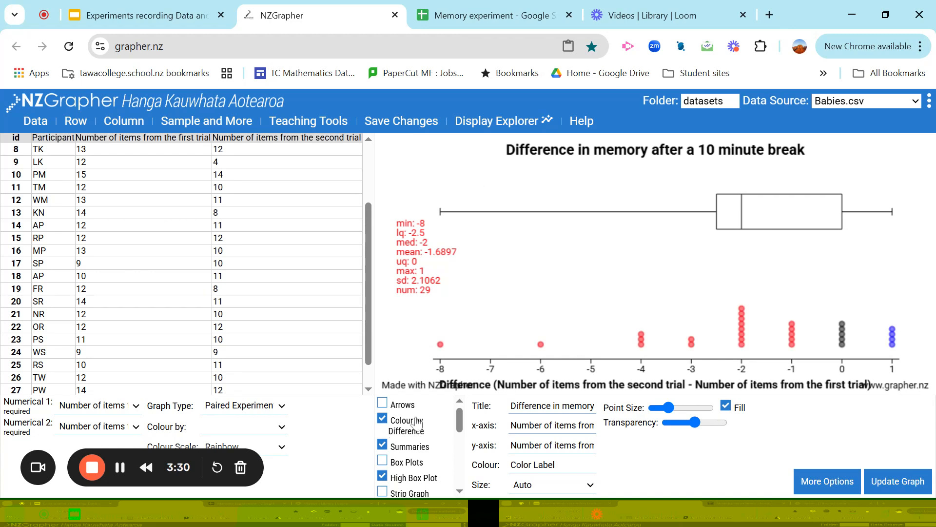
pyautogui.scroll(1, 732, 341)
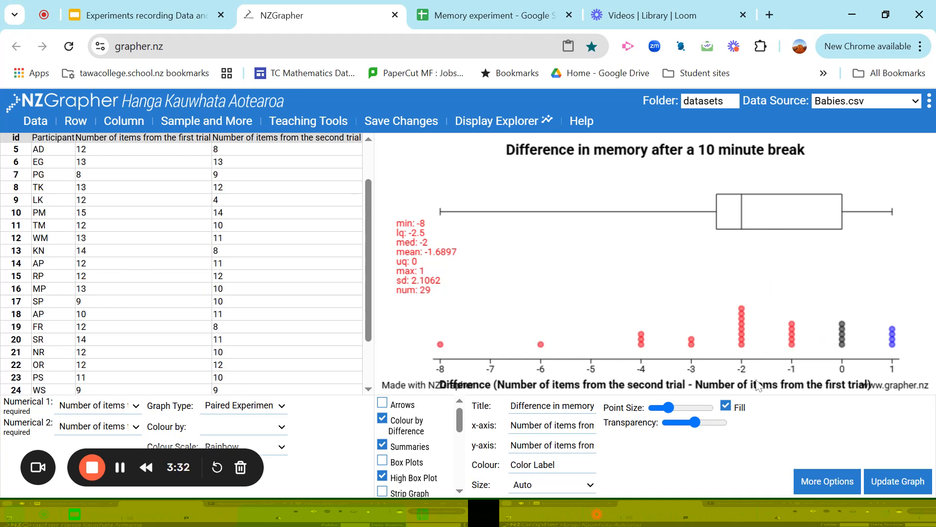
pyautogui.scroll(-2, 842, 332)
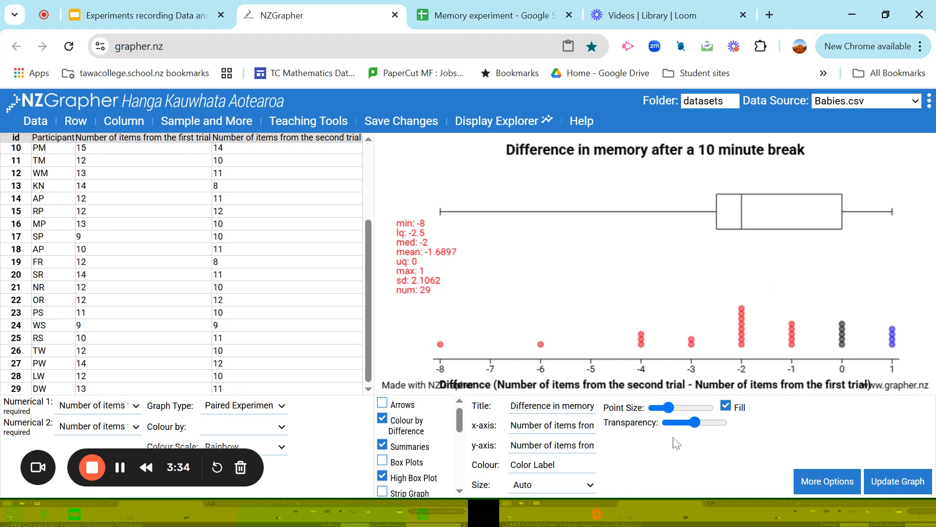
pyautogui.scroll(3, 891, 356)
pyautogui.scroll(-3, 877, 347)
pyautogui.scroll(-3, 440, 462)
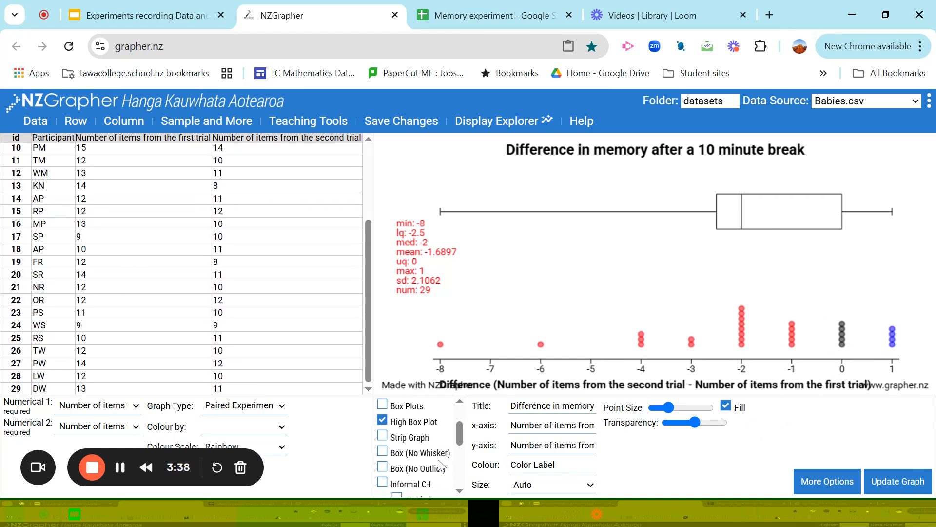
pyautogui.scroll(3, 440, 463)
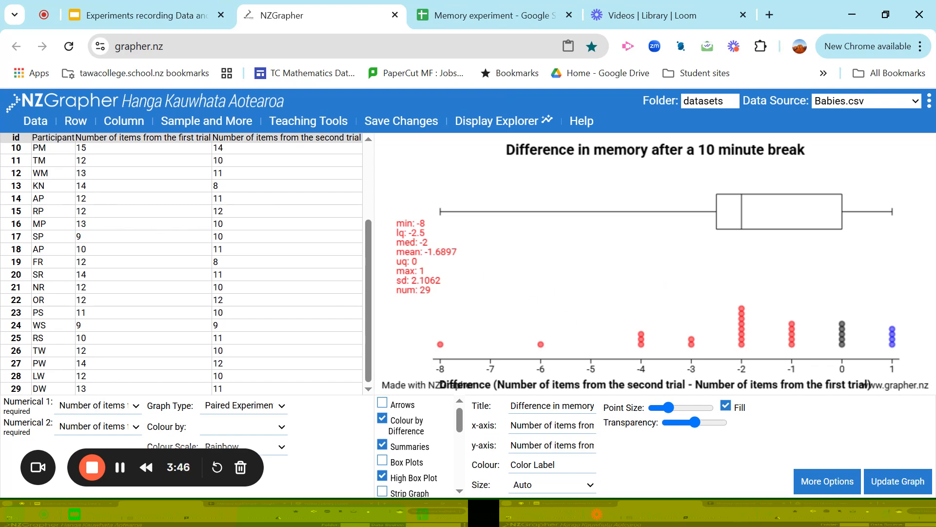
# Switch to the Google Slides presentation, paste the copied difference graph onto the "Difference graphs" slide and shrink it to clear the heading
pyautogui.click(133, 17)
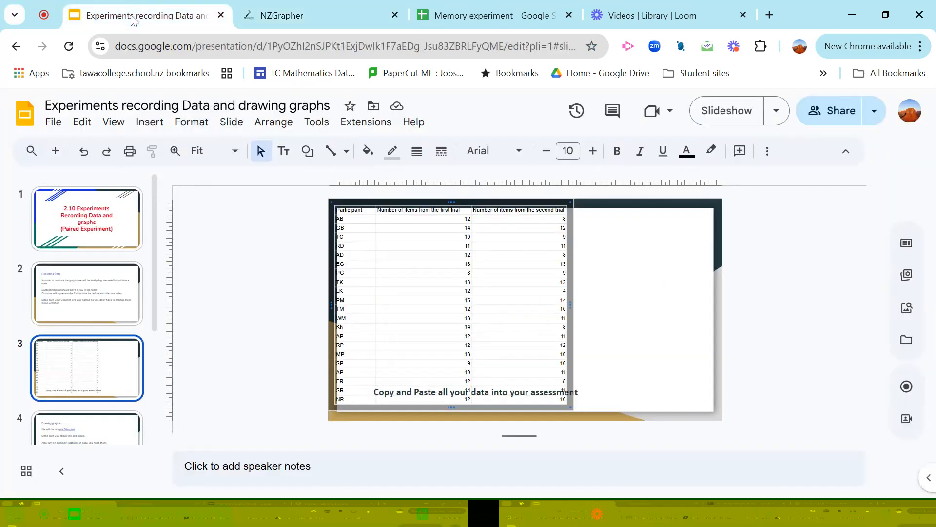
pyautogui.press('Right')
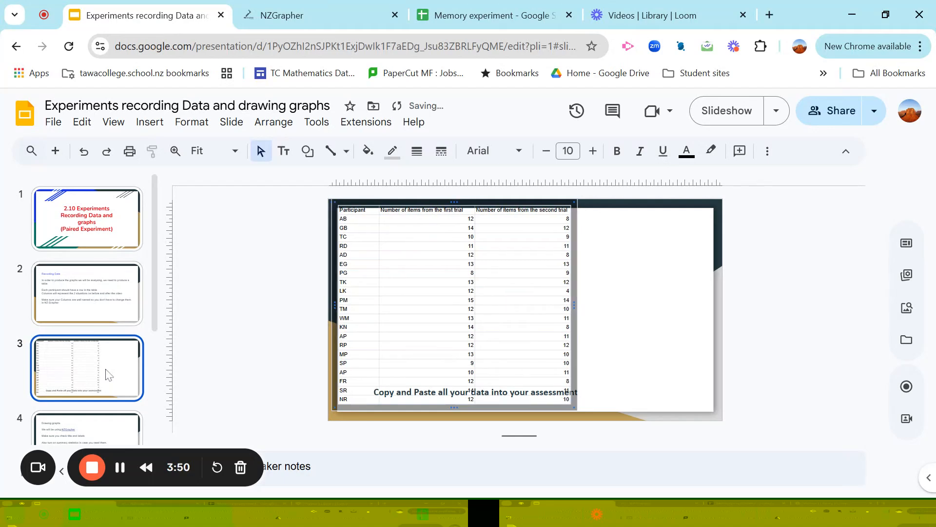
pyautogui.click(92, 428)
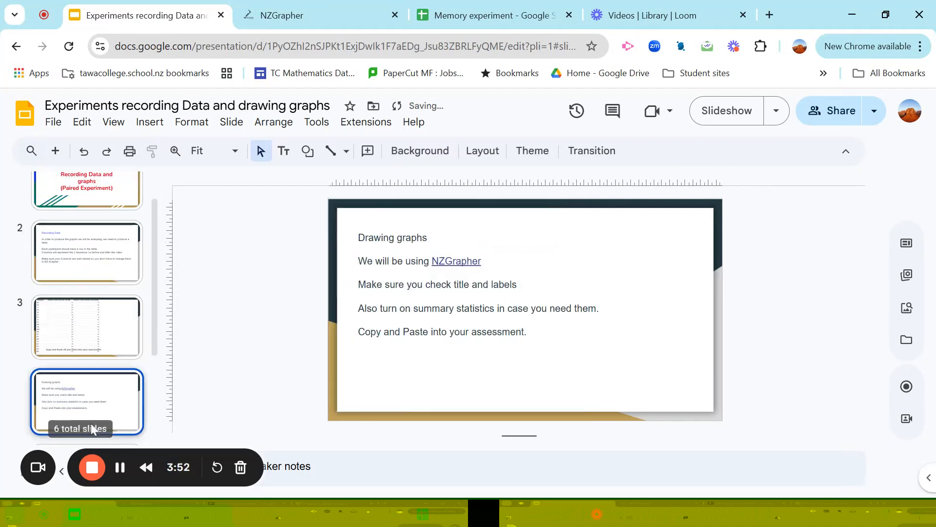
pyautogui.scroll(-2, 91, 429)
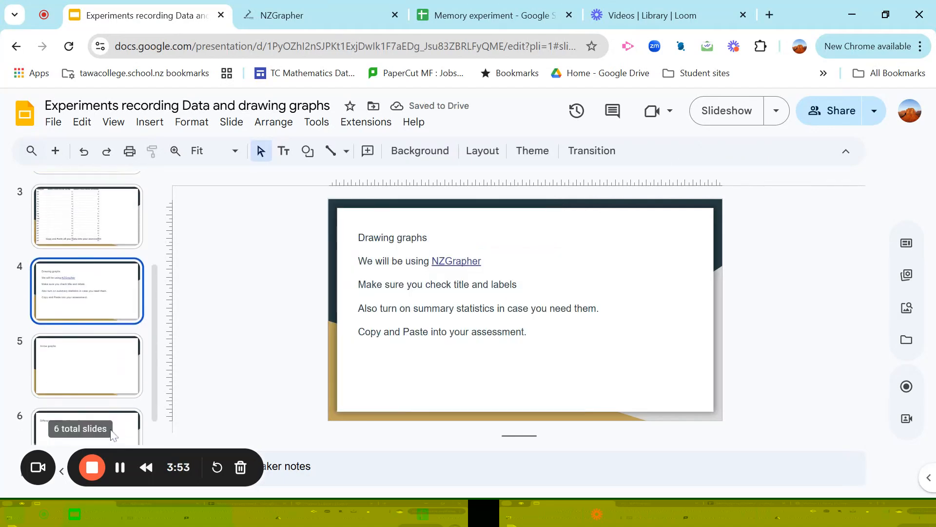
pyautogui.click(89, 360)
pyautogui.click(103, 417)
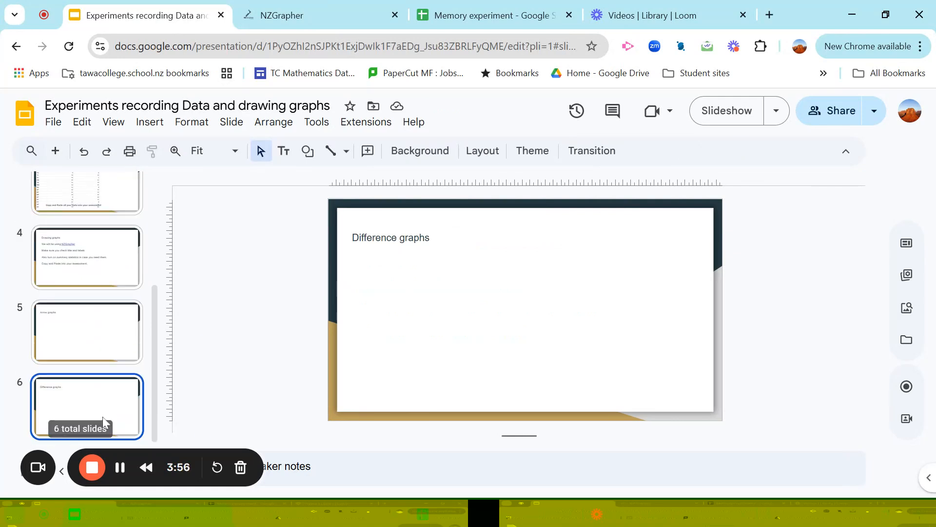
pyautogui.click(353, 261)
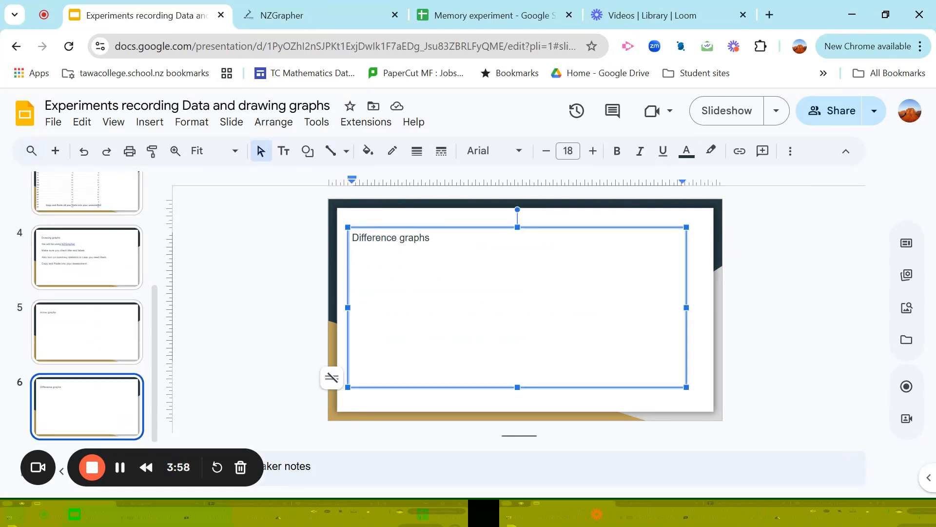
pyautogui.hotkey('ctrl', 'v')
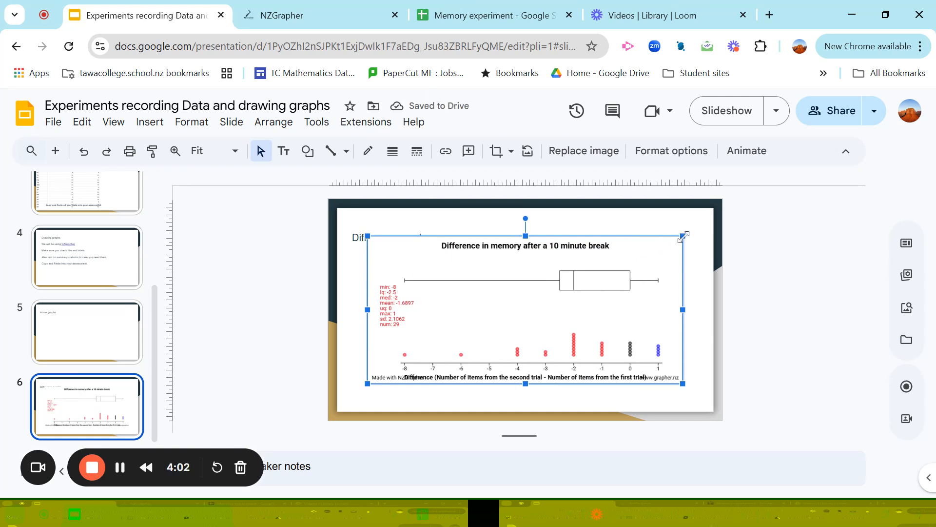
pyautogui.moveTo(681, 242); pyautogui.dragTo(665, 250)
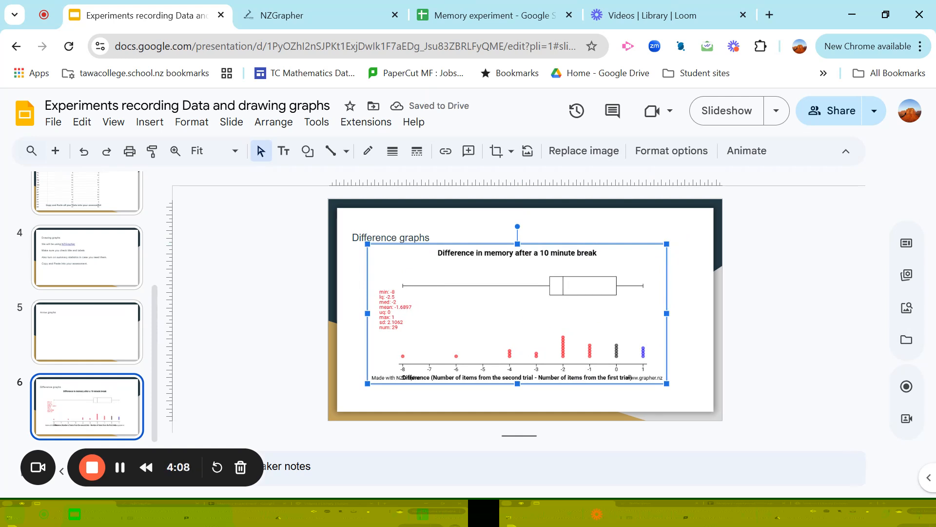
# Switch to NZGrapher and turn on arrows to show the paired data as an arrow graph
pyautogui.click(345, 15)
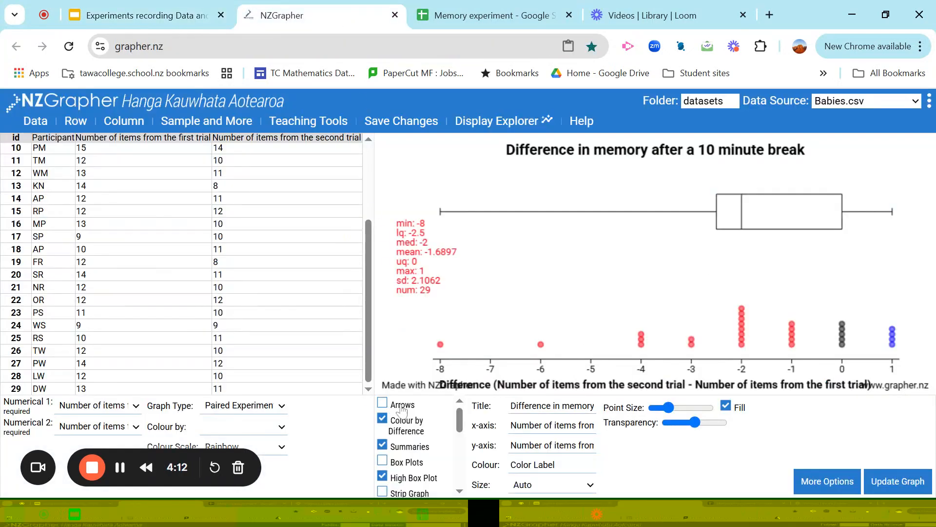
pyautogui.click(384, 405)
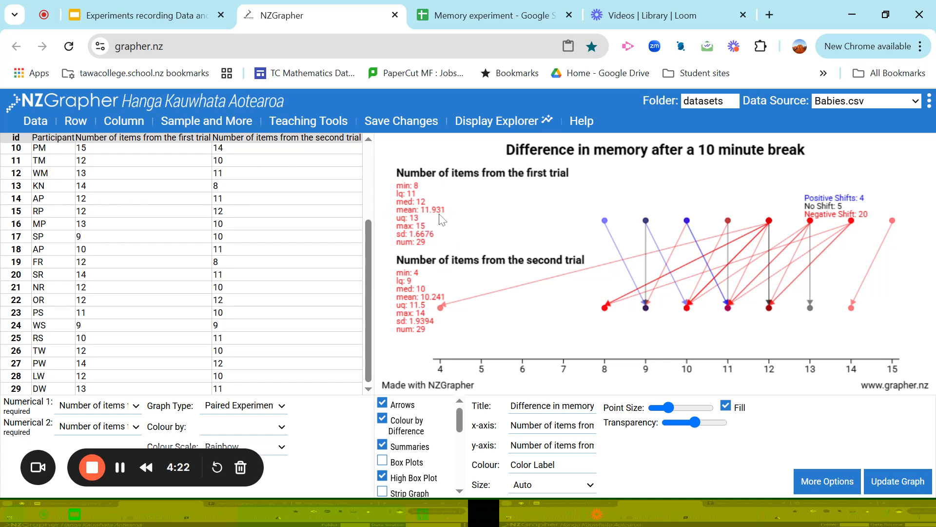
pyautogui.scroll(2, 432, 254)
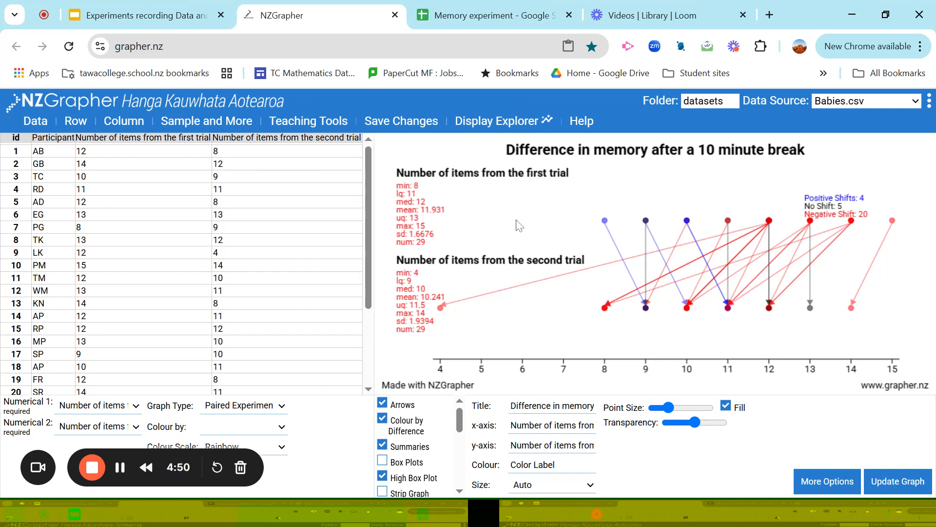
# Switch to the Google Slides presentation, paste the copied arrow graph onto the "Arrow graphs" slide and shrink it to clear the heading
pyautogui.click(134, 16)
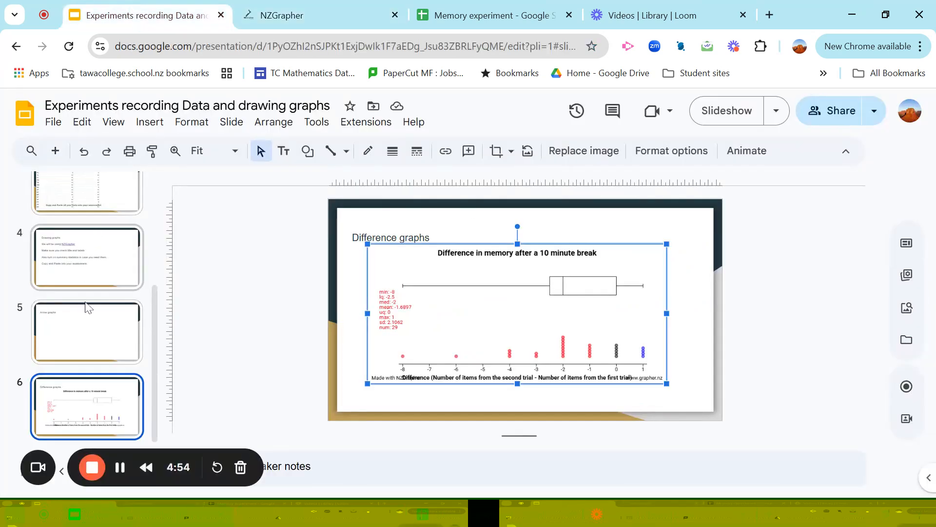
pyautogui.click(89, 326)
pyautogui.click(416, 268)
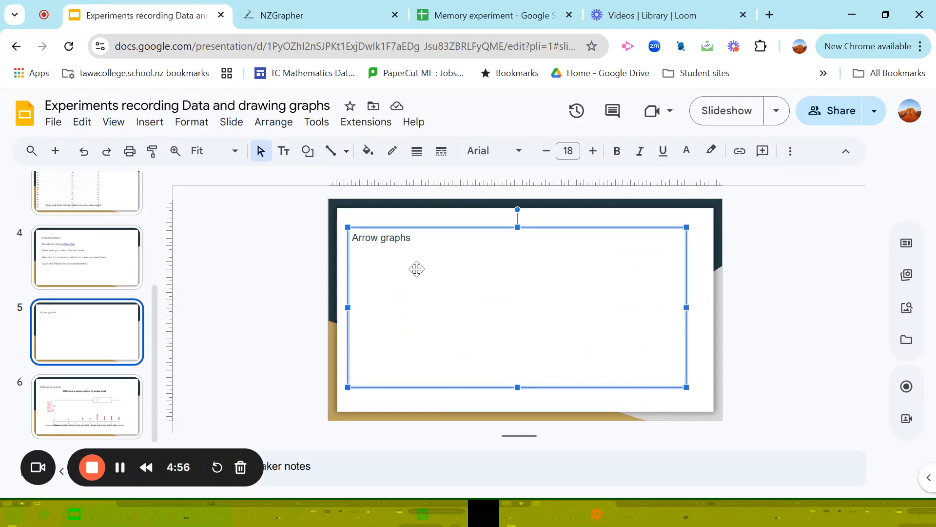
pyautogui.rightClick(416, 268)
pyautogui.click(452, 213)
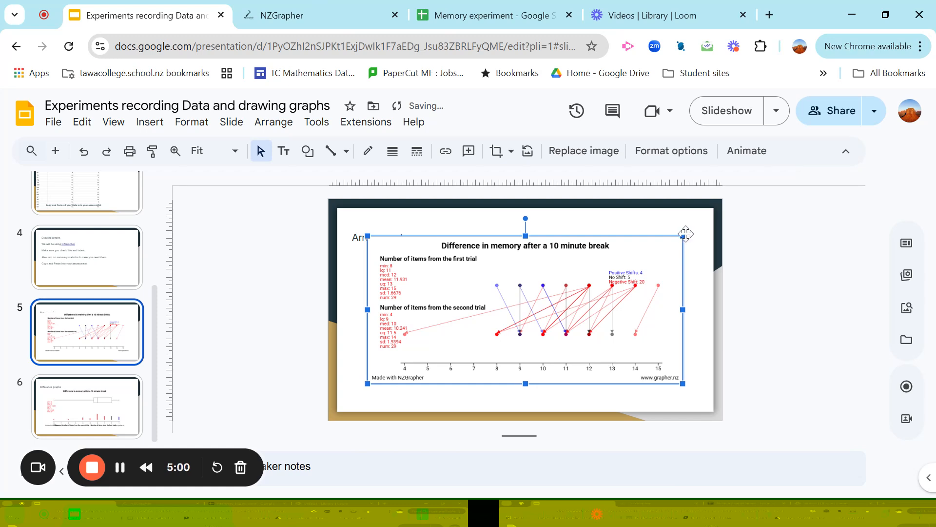
pyautogui.moveTo(683, 236); pyautogui.dragTo(666, 259)
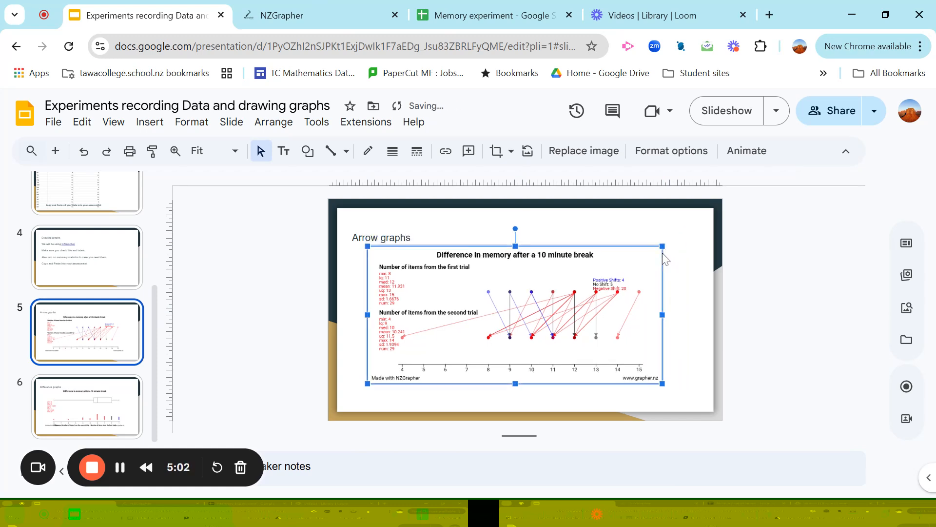